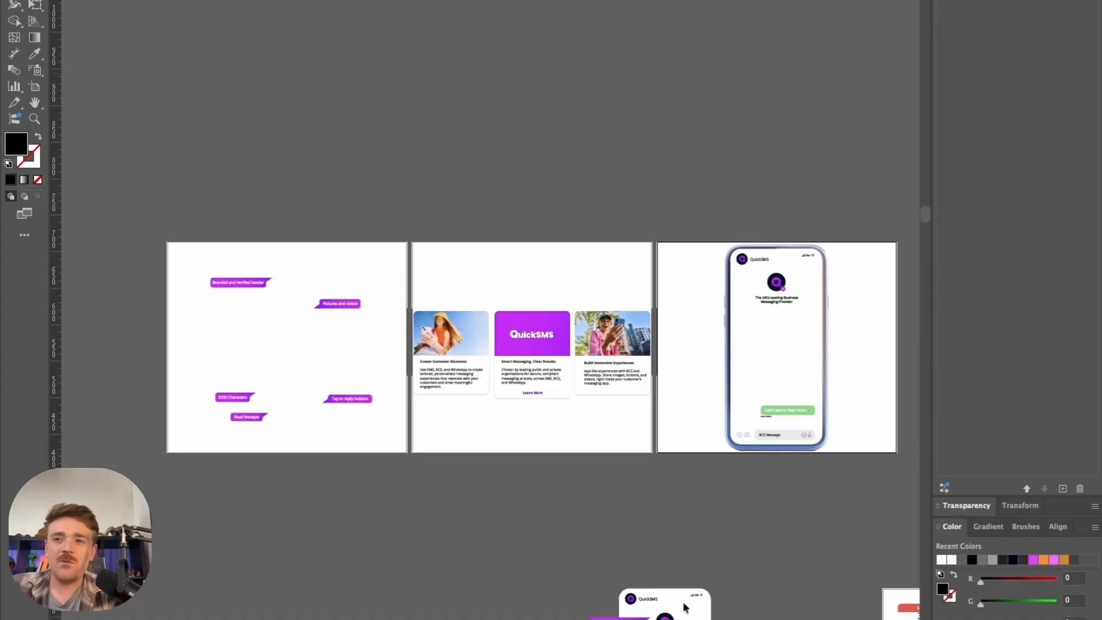
Step: Examine the separate artboards for the speech labels, info cards and phone mockup that make up the hero graphic
drag(657, 608, 531, 44)
key(ctrl+z)
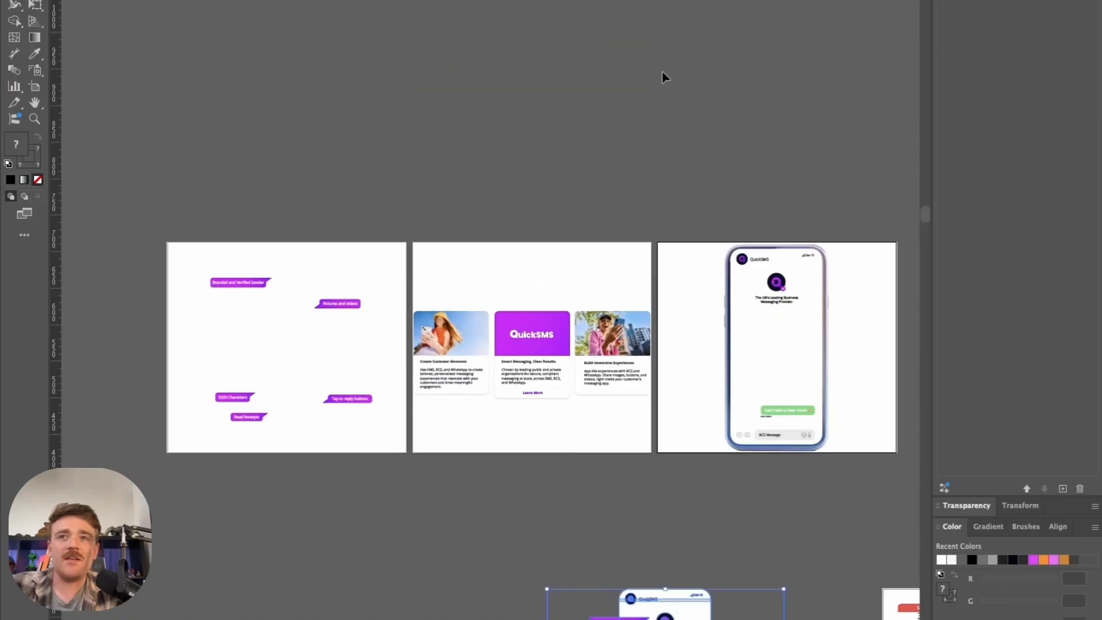
click(480, 295)
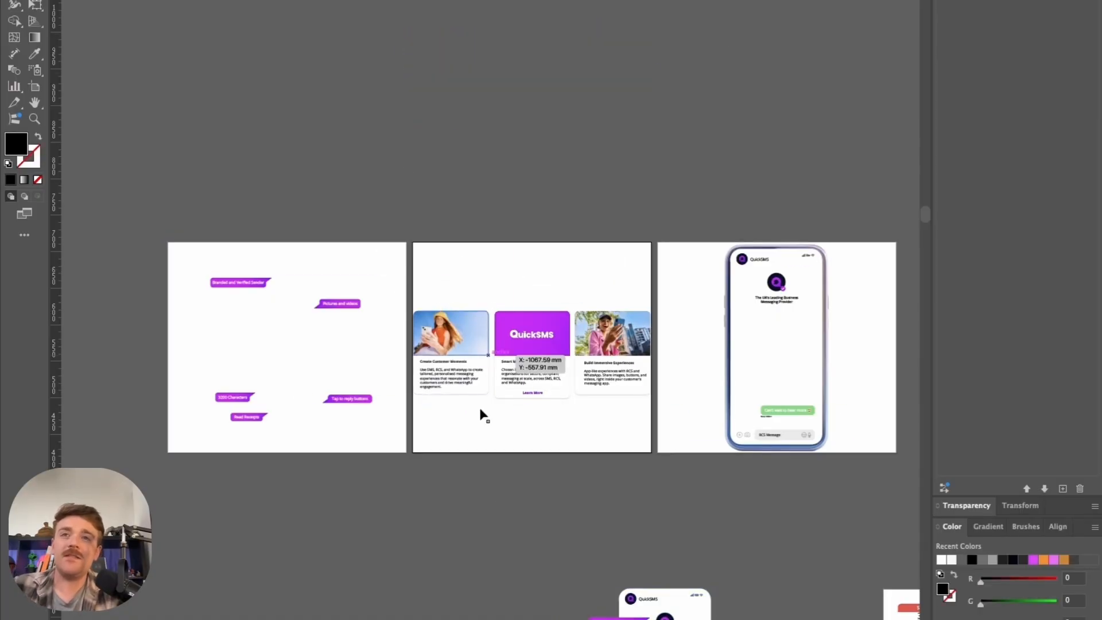
drag(433, 425, 636, 298)
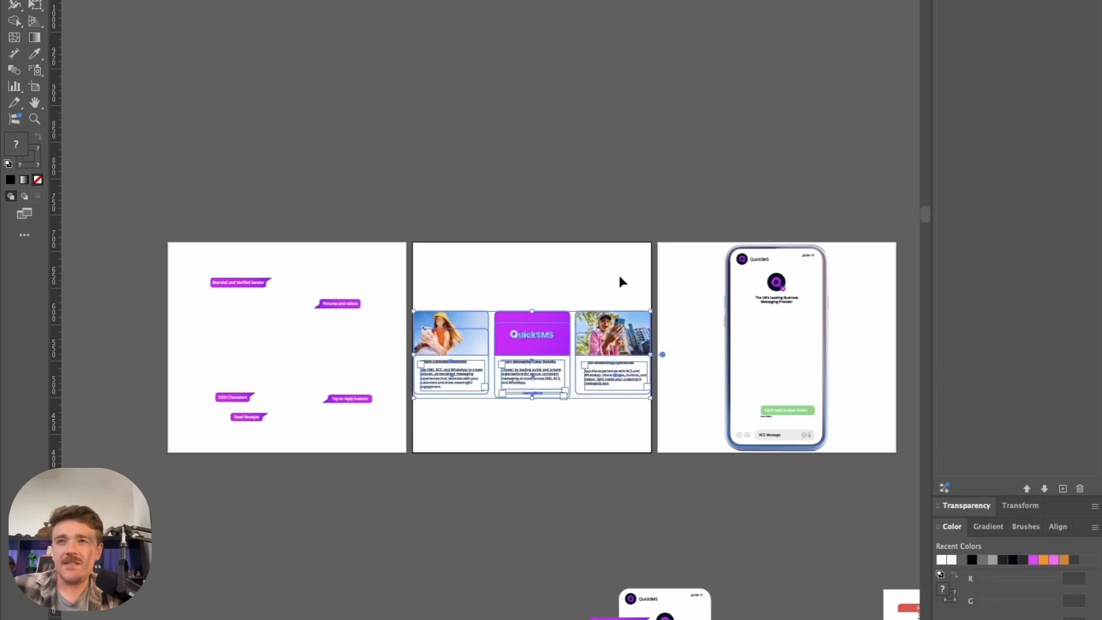
click(619, 279)
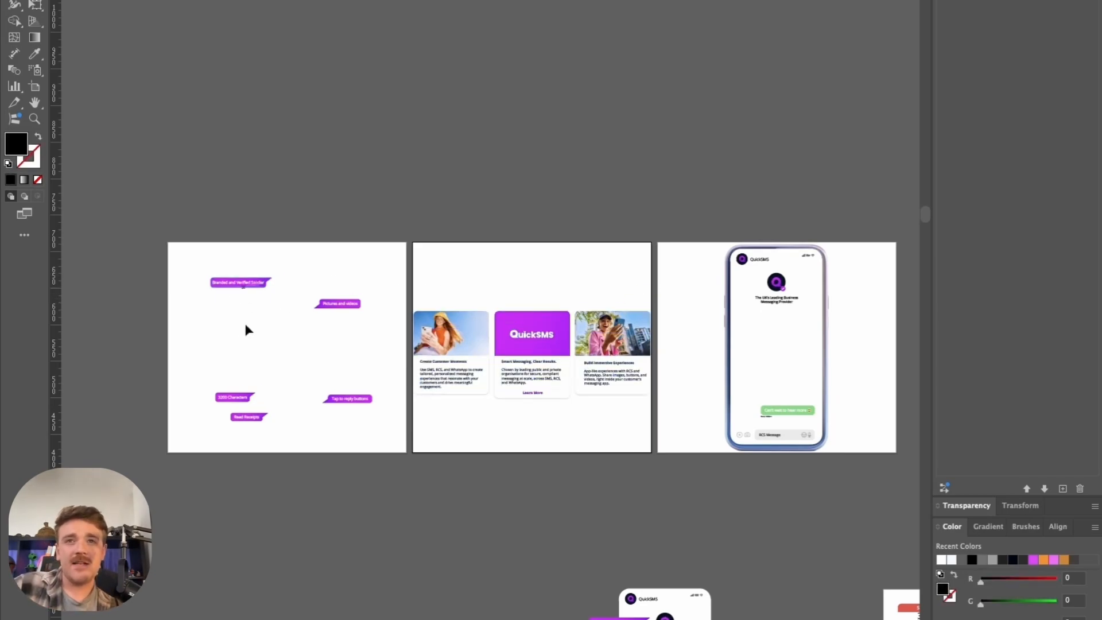
click(863, 321)
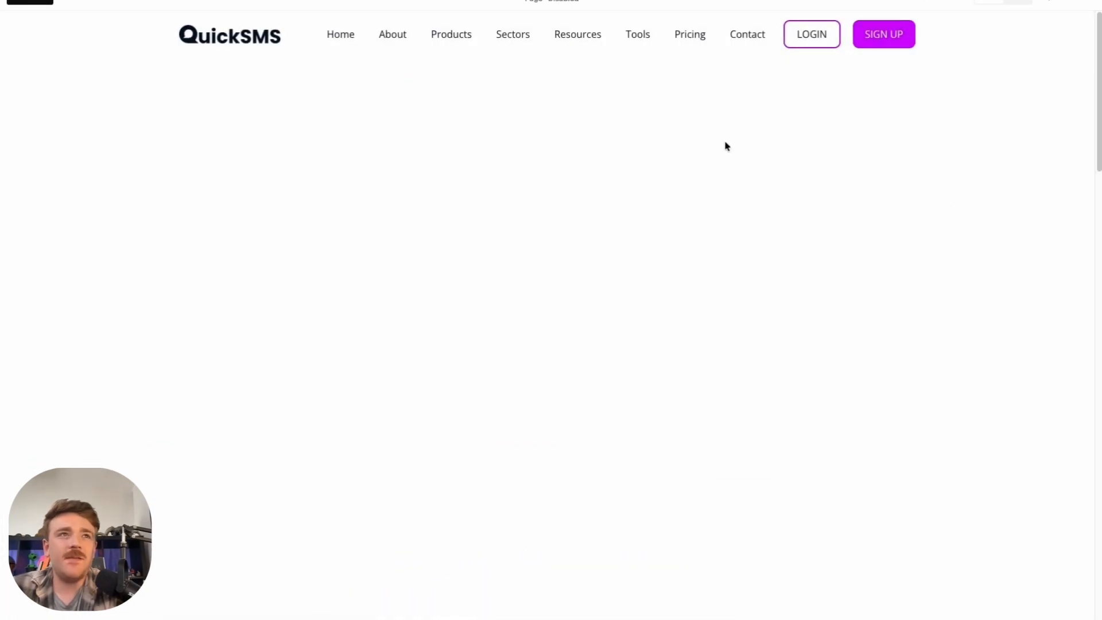
Step: In the Squarespace page editor, move the speech-label and info-card images off the phone mockup into the empty space below the hero banner
scroll(692, 250, down, 4)
scroll(692, 250, down, 20)
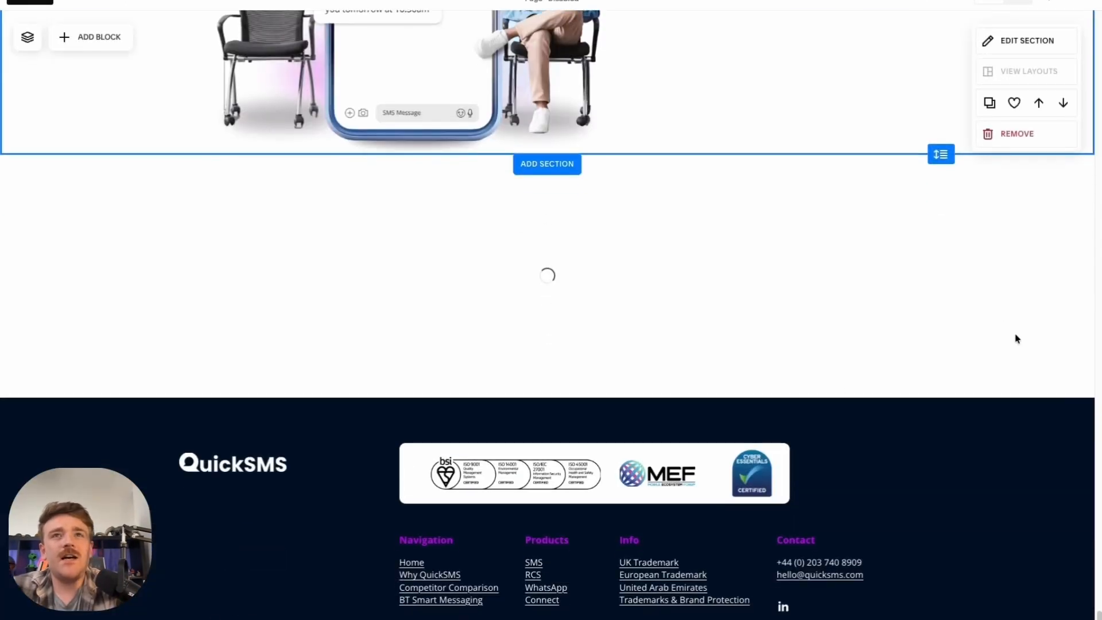
scroll(988, 336, up, 20)
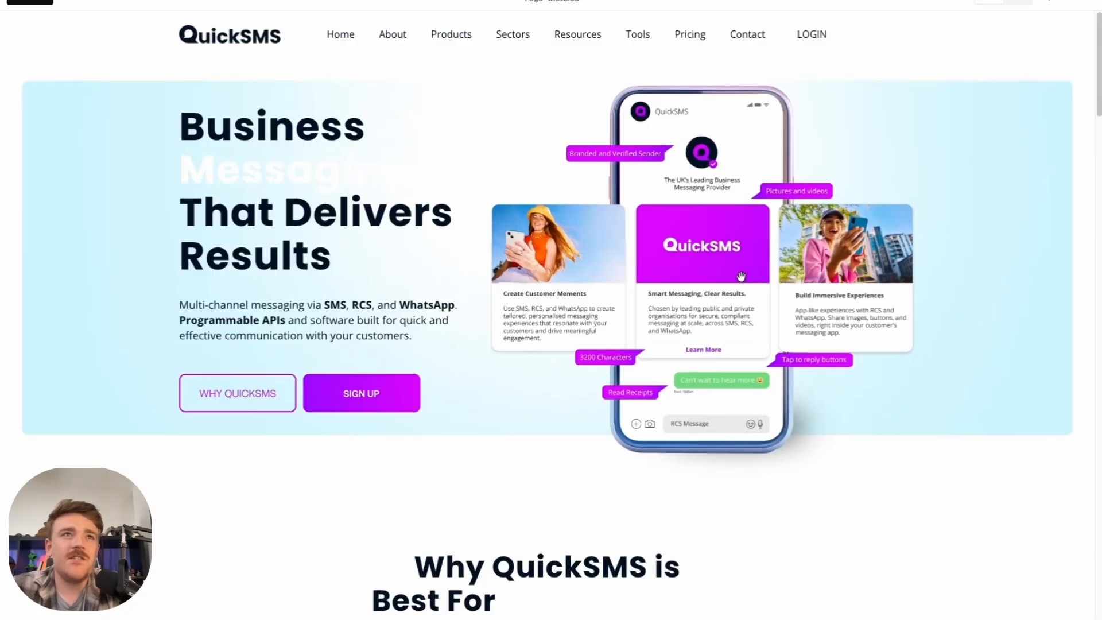
click(685, 171)
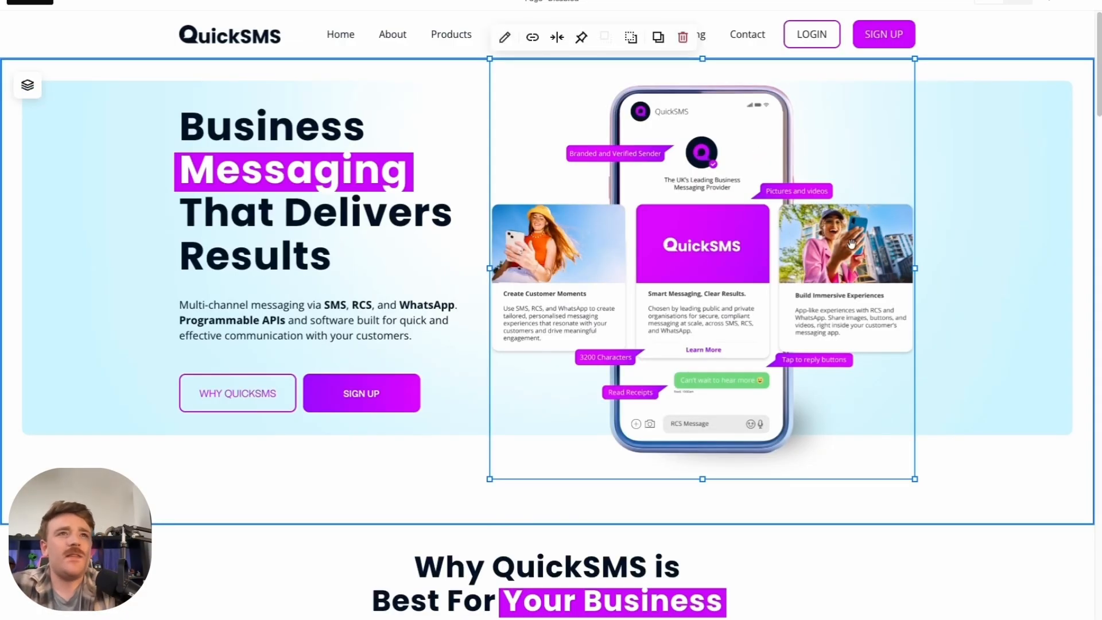
drag(853, 258, 407, 619)
scroll(492, 494, down, 3)
scroll(661, 265, up, 3)
scroll(747, 241, down, 1)
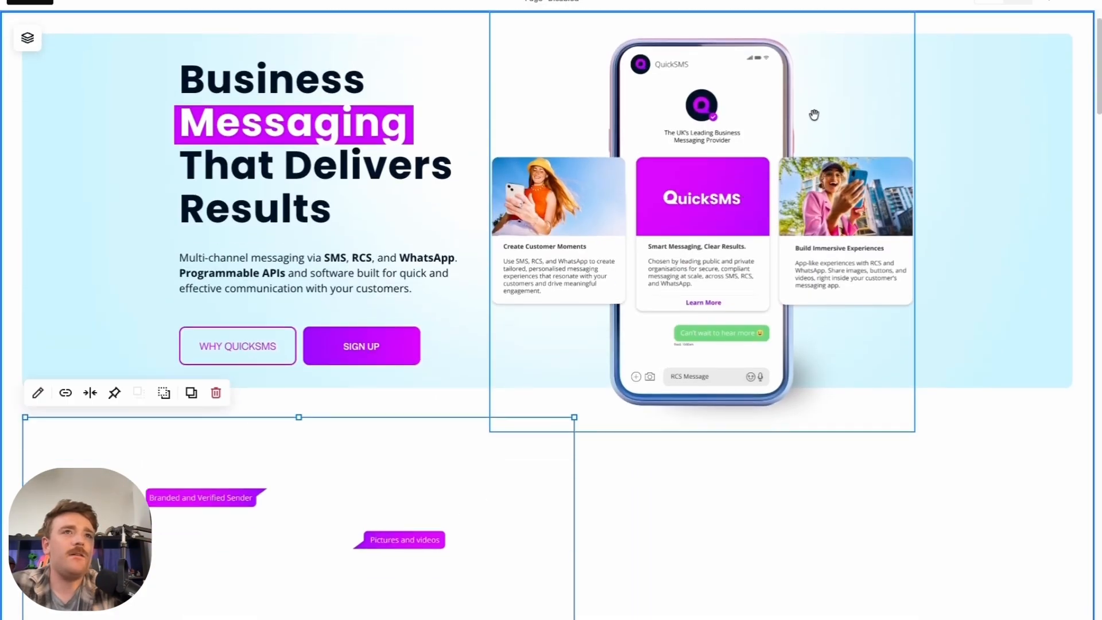
drag(799, 120, 747, 526)
click(729, 180)
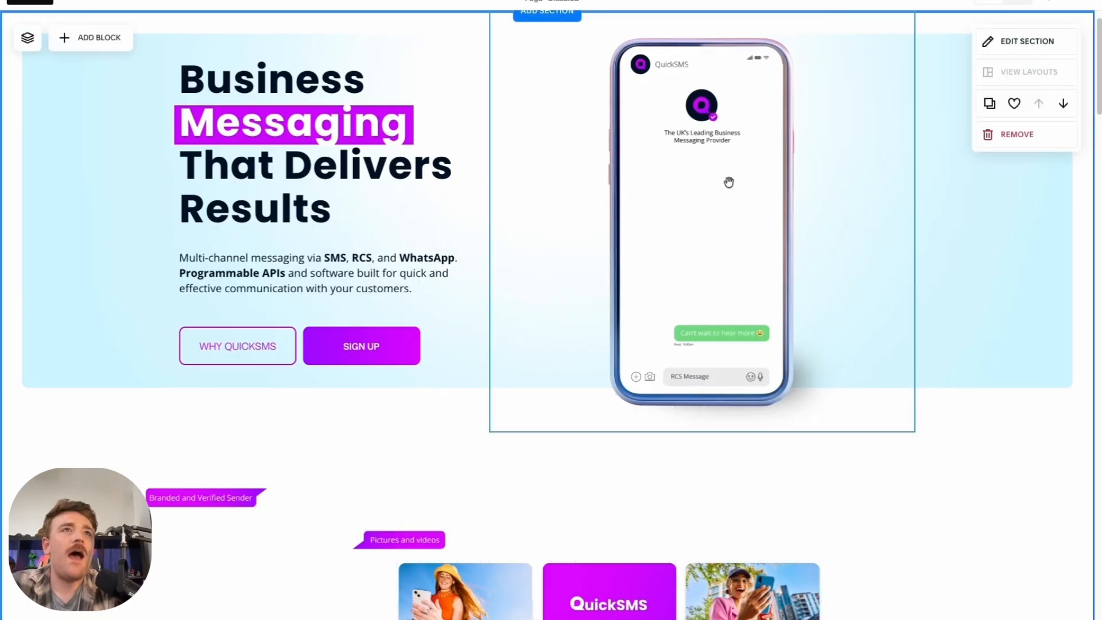
Step: Inspect the Timing settings of the phone image's Loop animation and preview the animation
right_click(733, 183)
click(1027, 435)
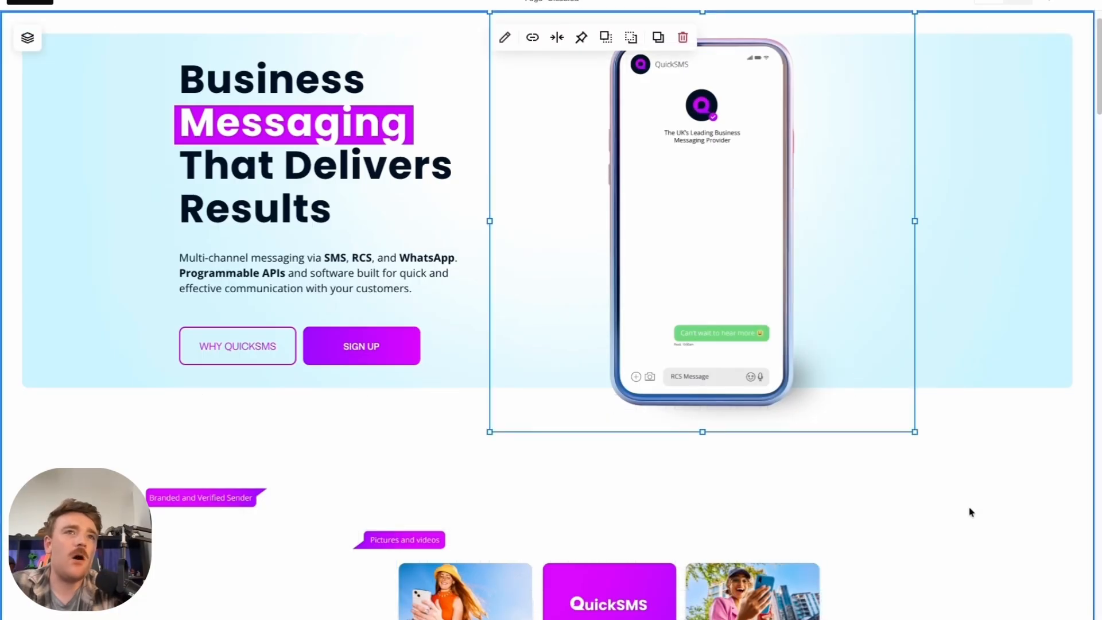
click(964, 479)
drag(805, 237, 805, 207)
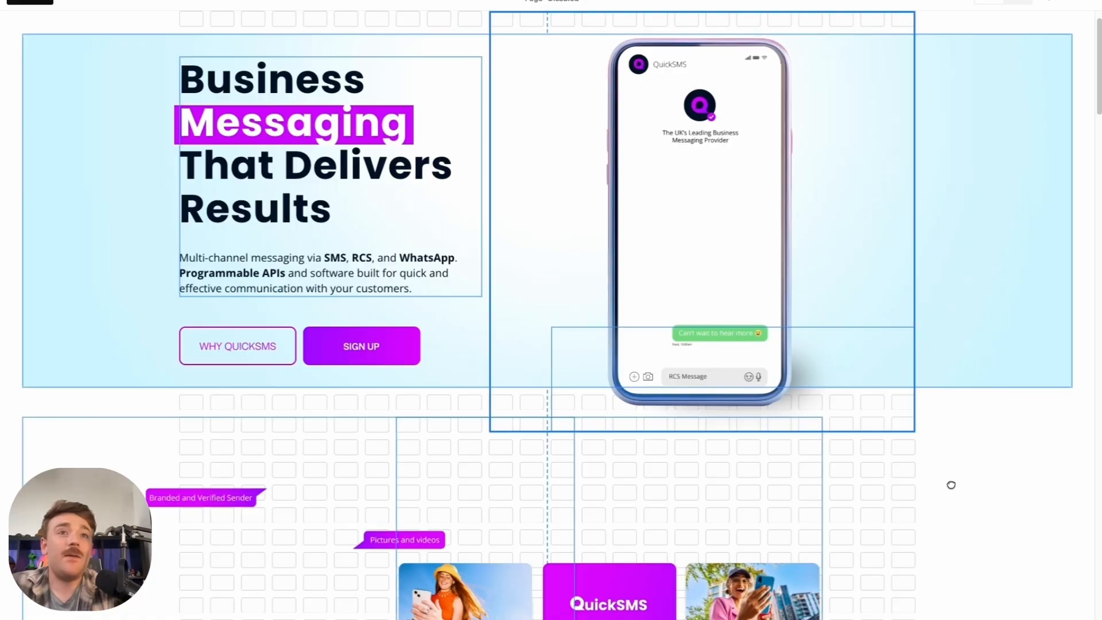
click(745, 249)
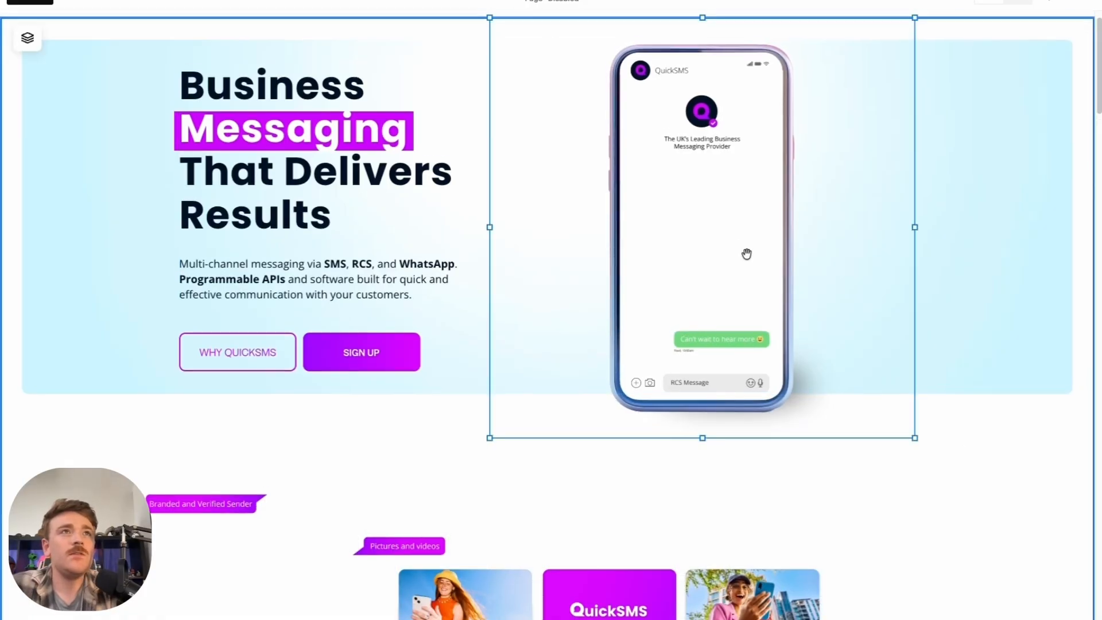
scroll(763, 333, up, 1)
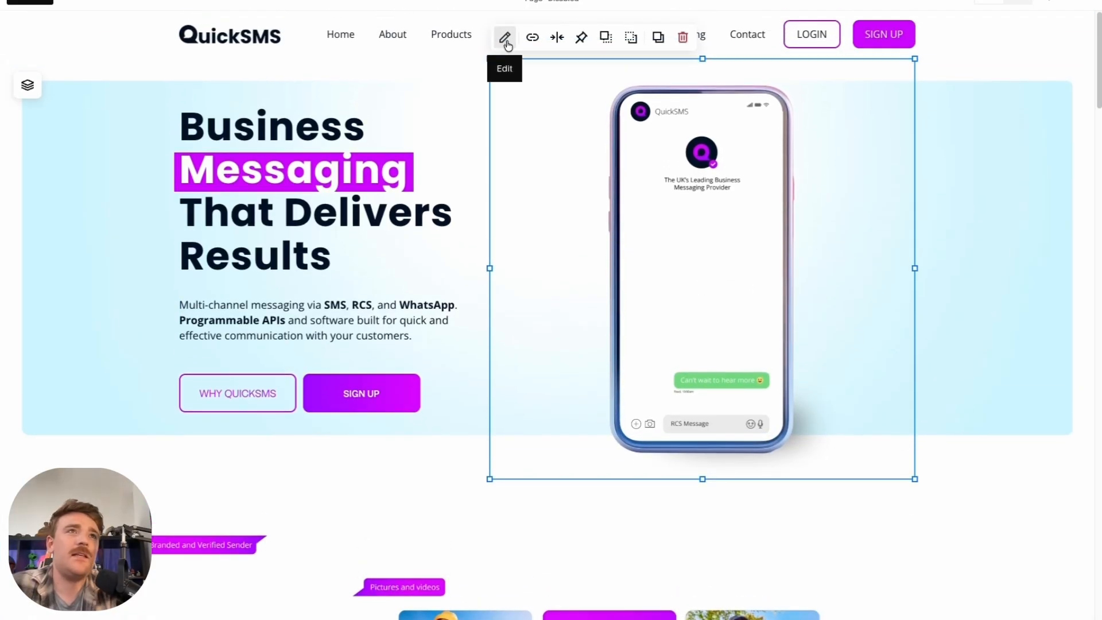
click(505, 39)
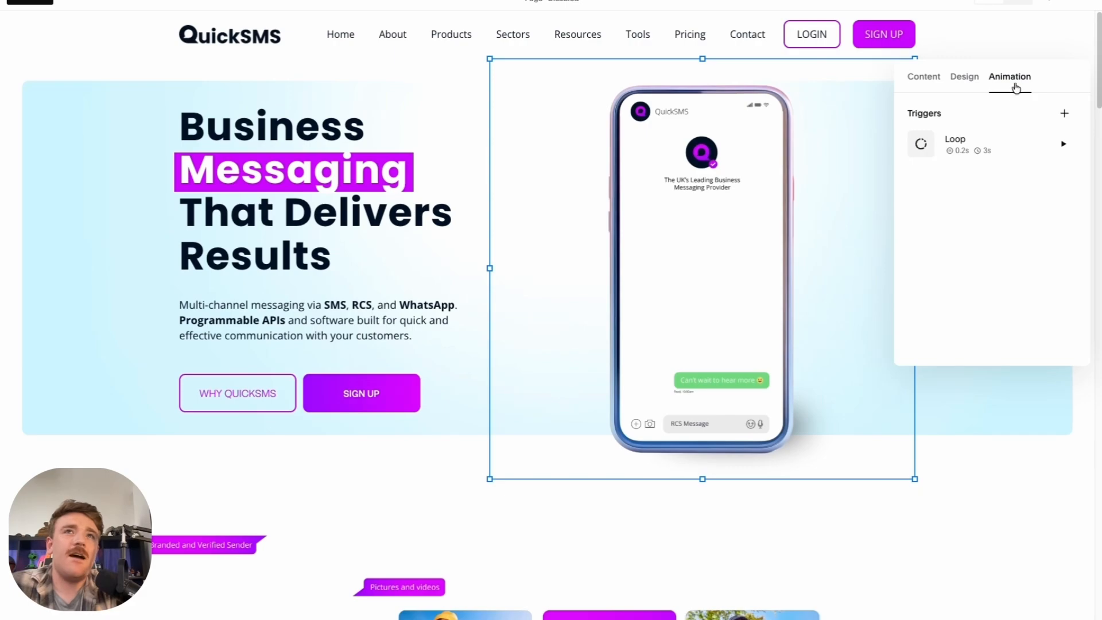
click(1003, 148)
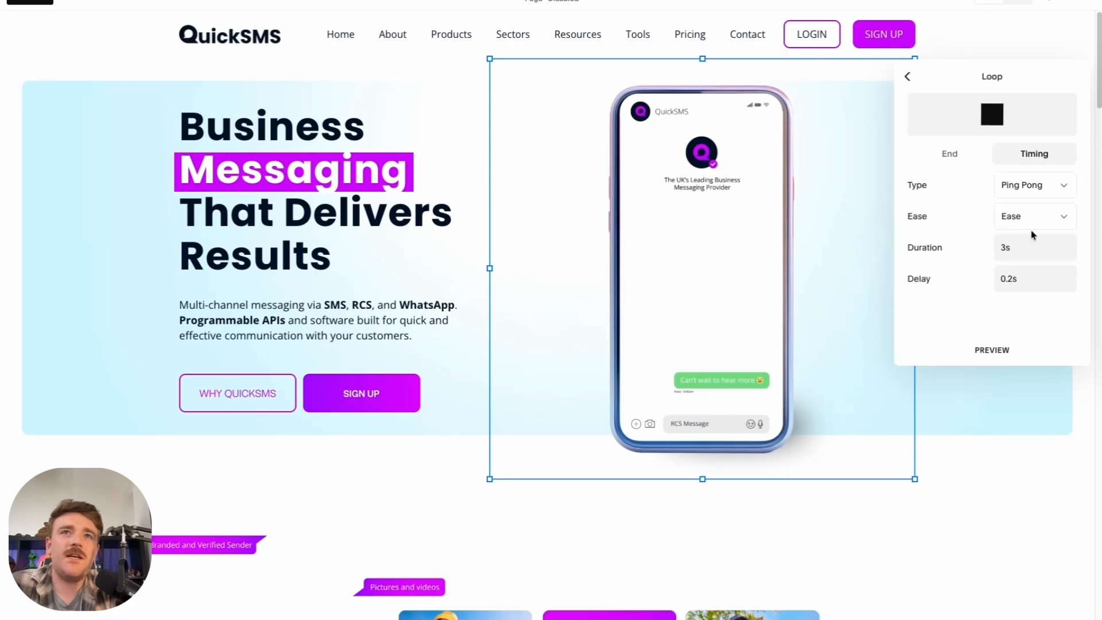
click(1000, 349)
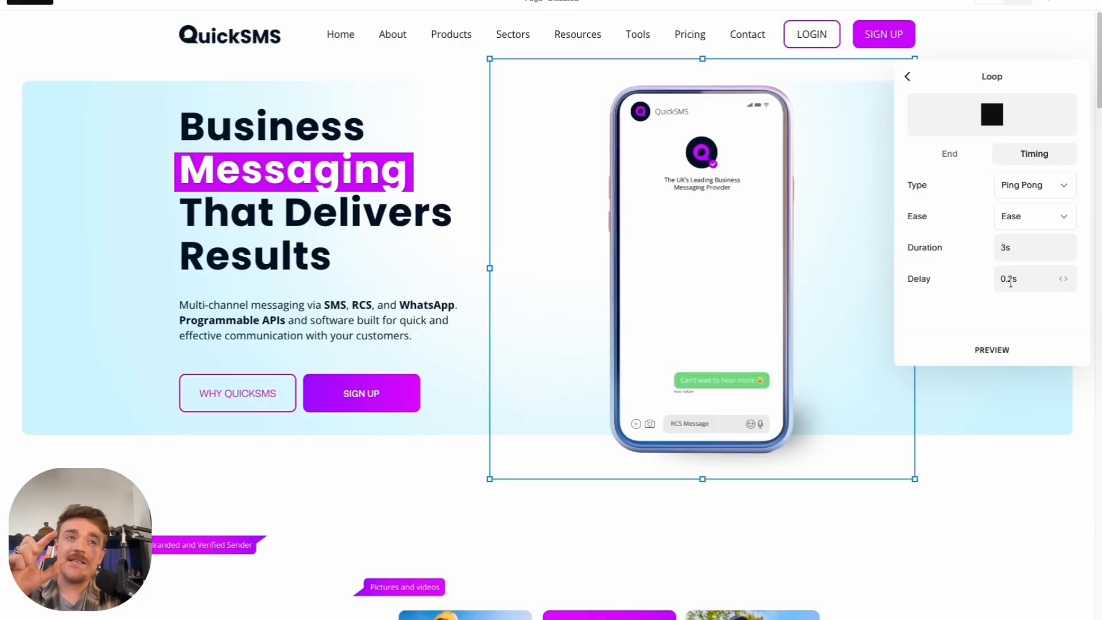
click(1005, 351)
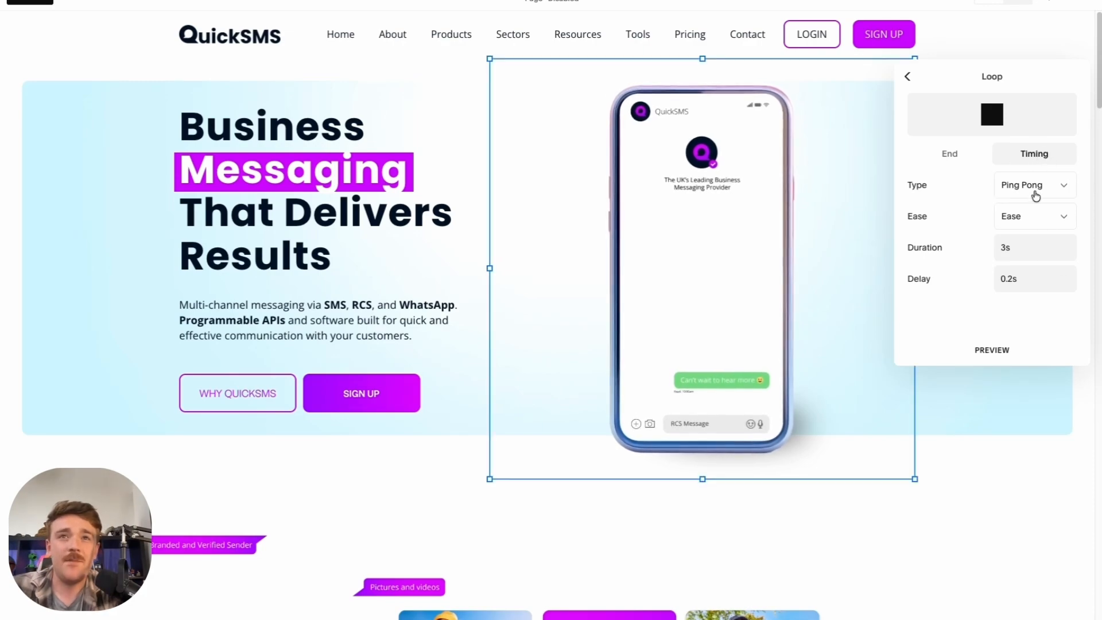
Step: Set the phone's Loop end state to scale X 114%, offset X -2% and Y -8%, and skew X -26°, and preview it
click(952, 154)
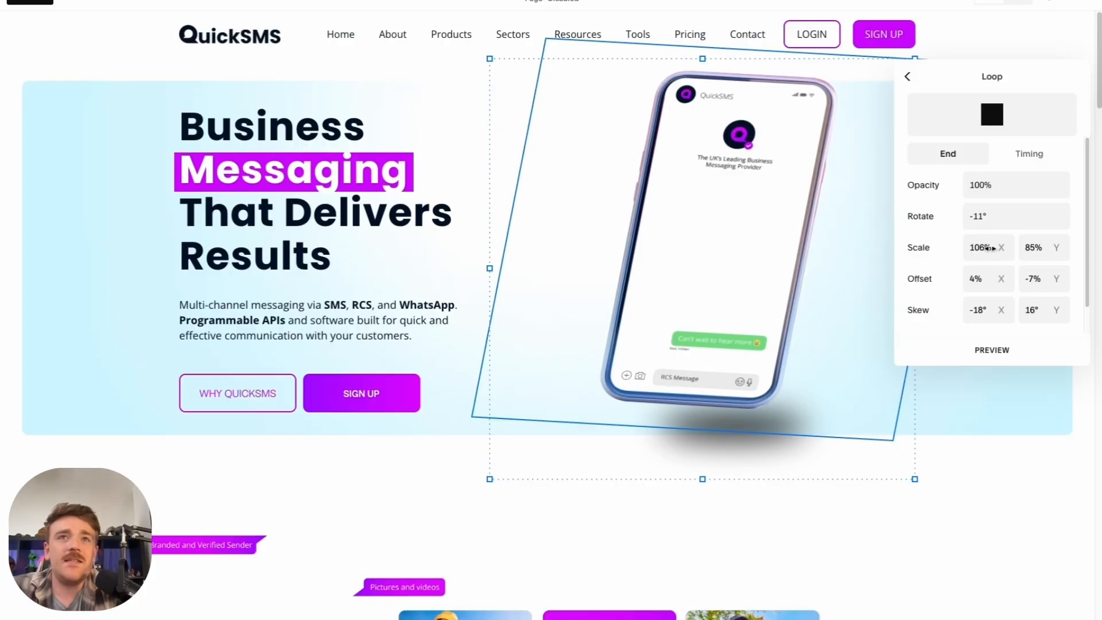
mouse_move(988, 248)
mouse_down()
mouse_move(980, 248)
mouse_move(1010, 248)
mouse_move(1002, 251)
mouse_up()
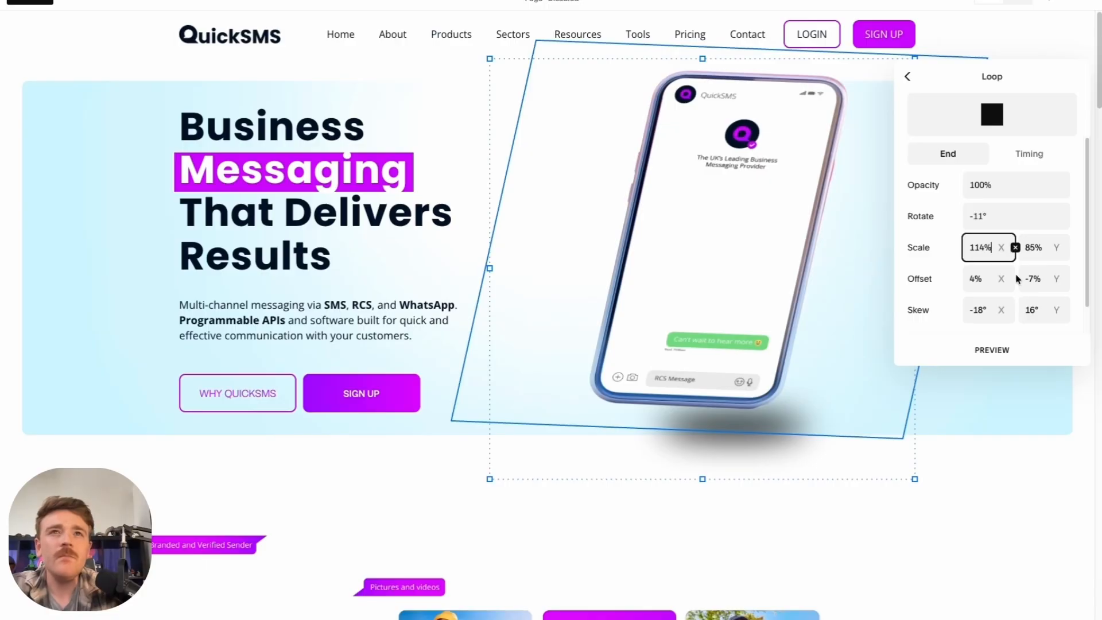
drag(999, 279, 992, 279)
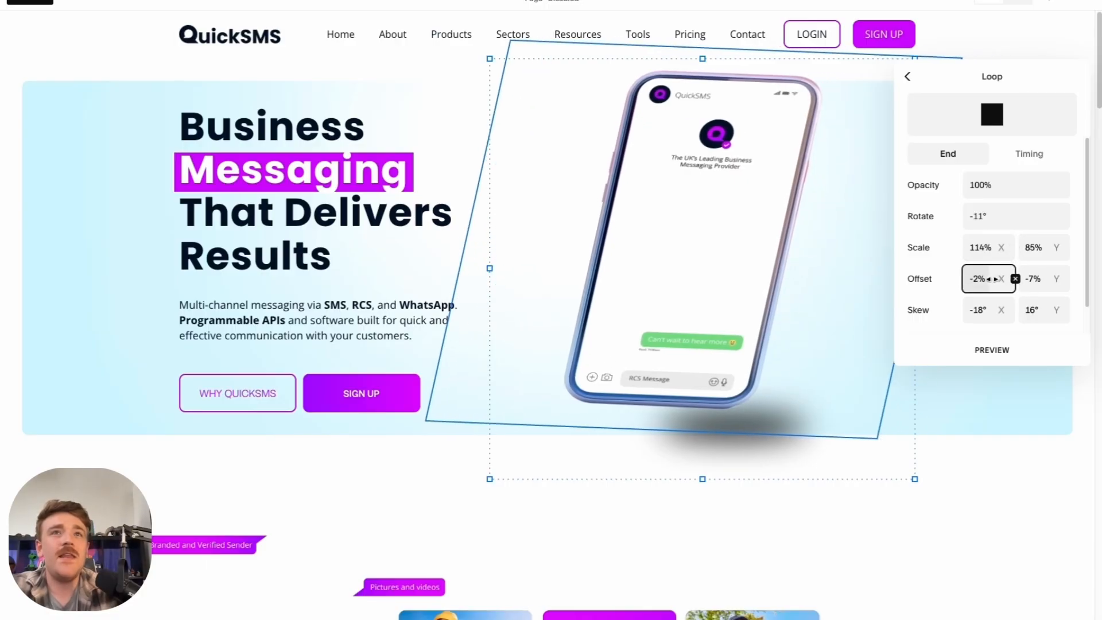
click(1001, 278)
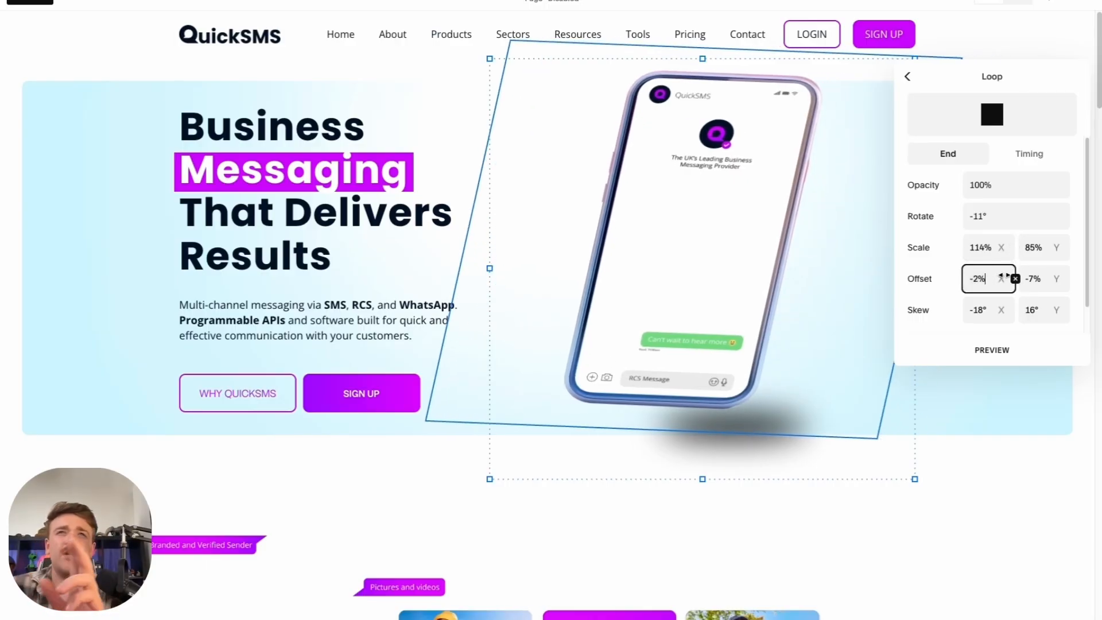
click(1040, 279)
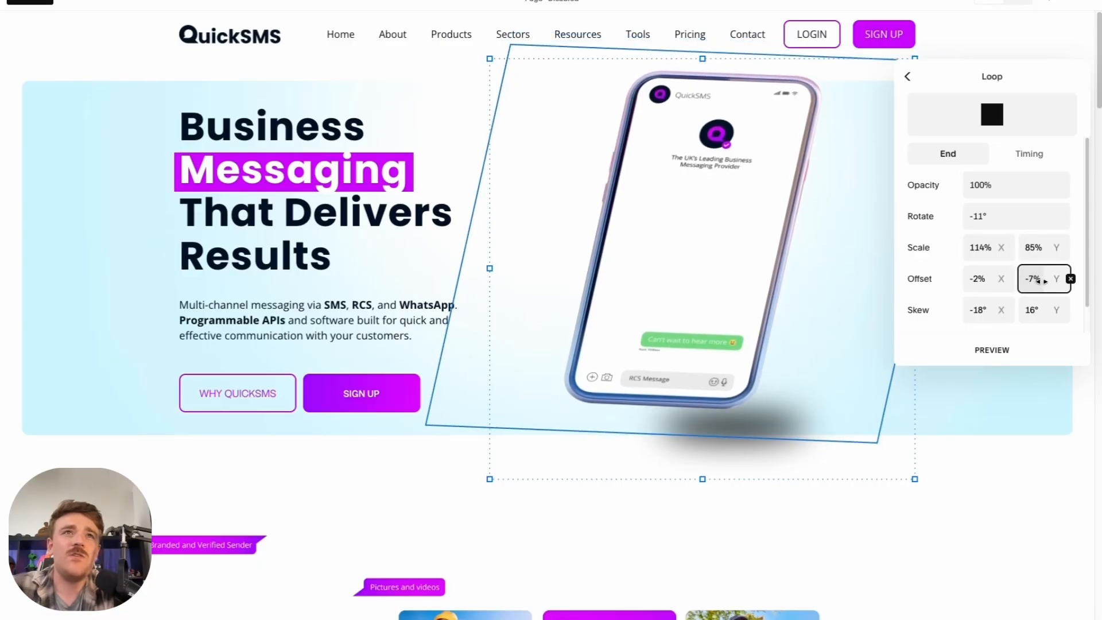
key(Down)
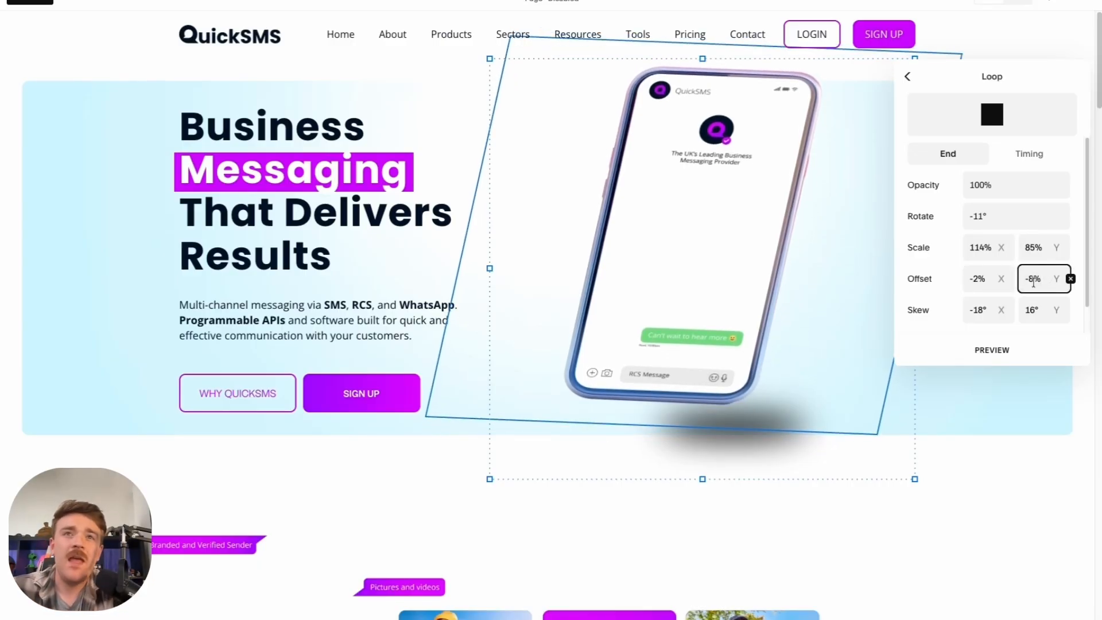
drag(992, 311, 978, 329)
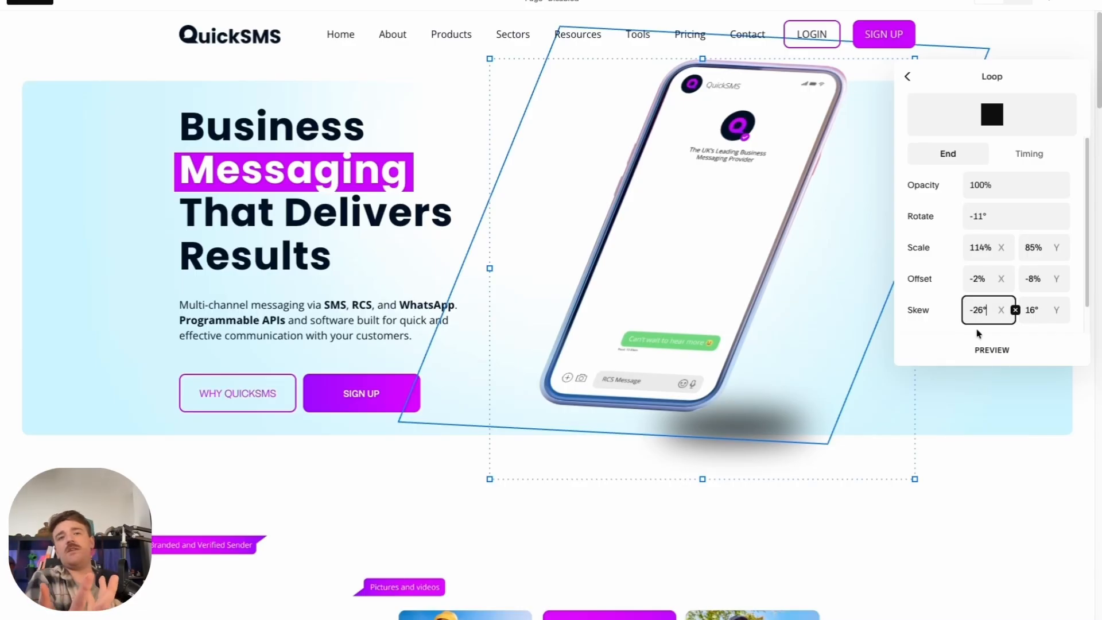
click(996, 350)
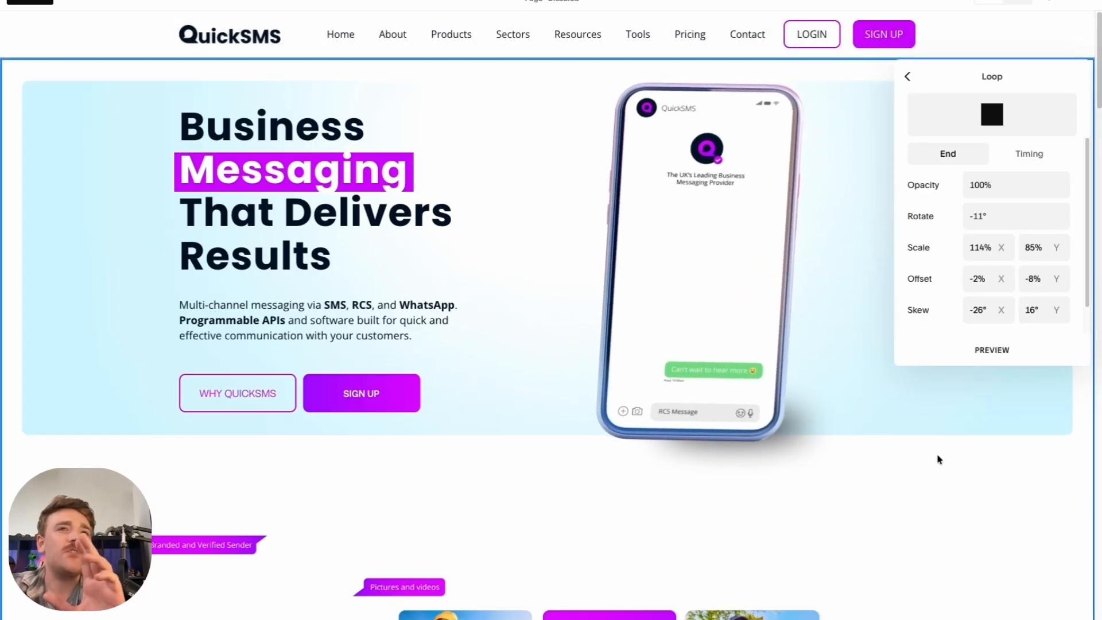
Step: Discard the layout and animation changes and reopen the page for editing
click(275, 94)
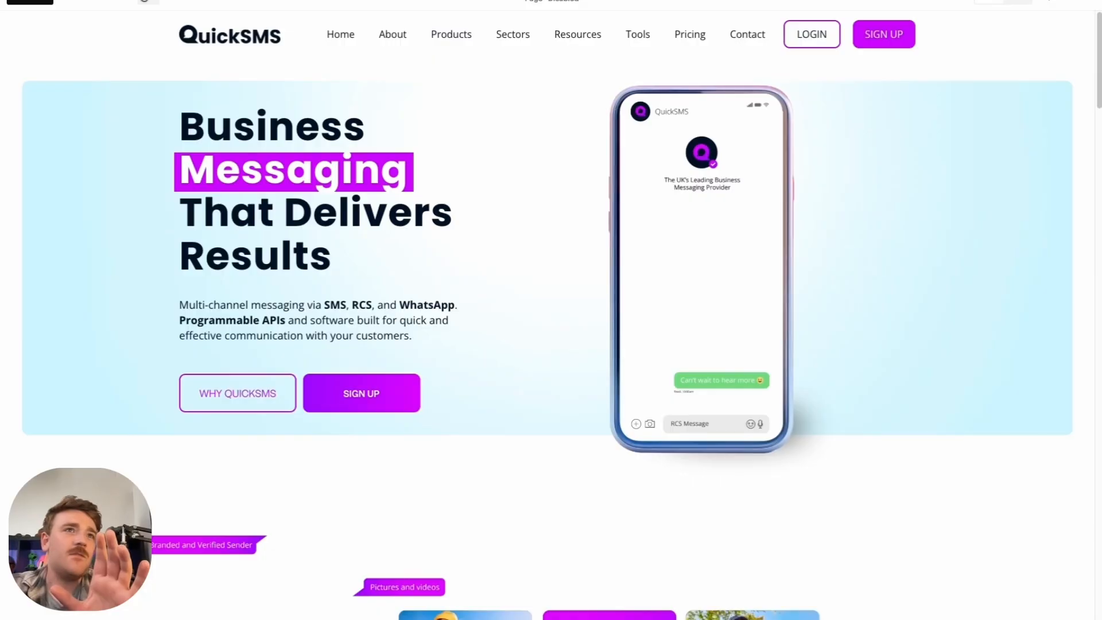
click(766, 160)
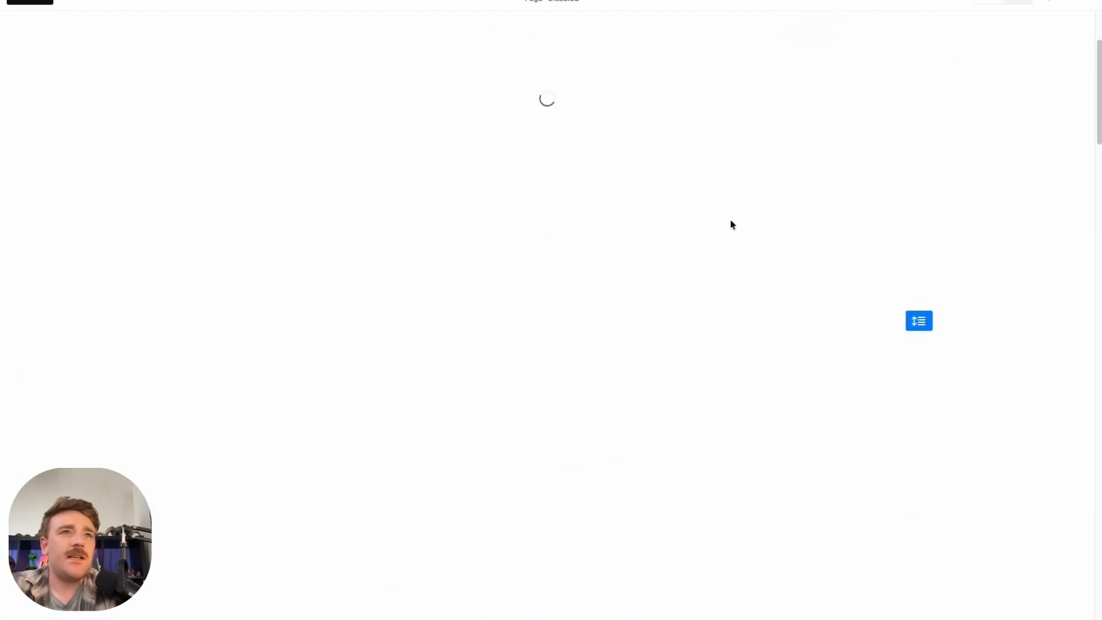
scroll(747, 241, down, 15)
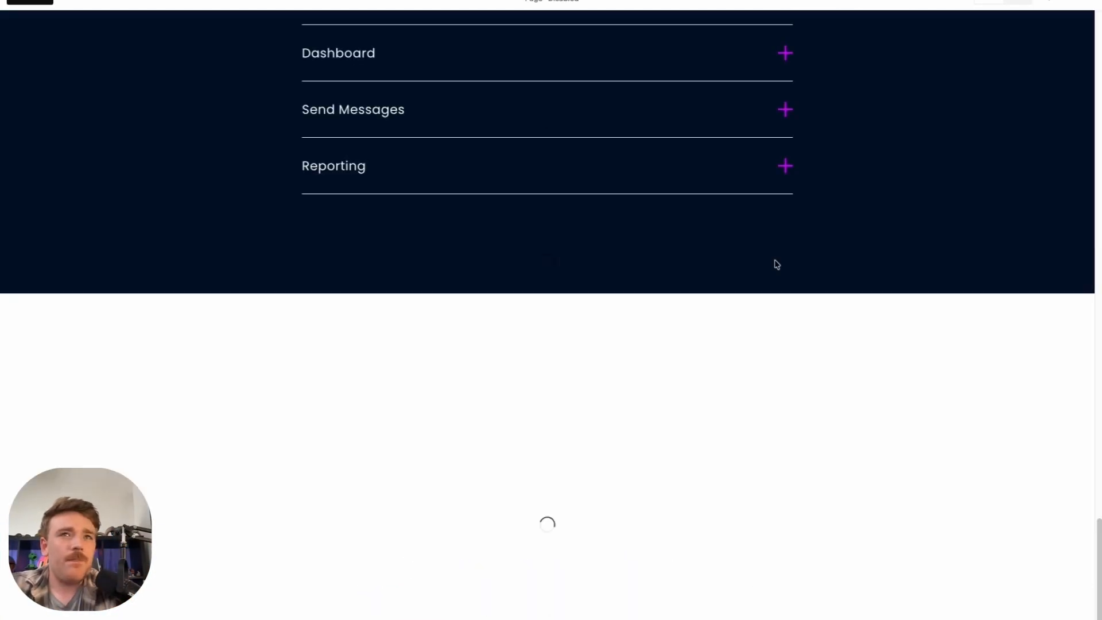
scroll(777, 264, down, 10)
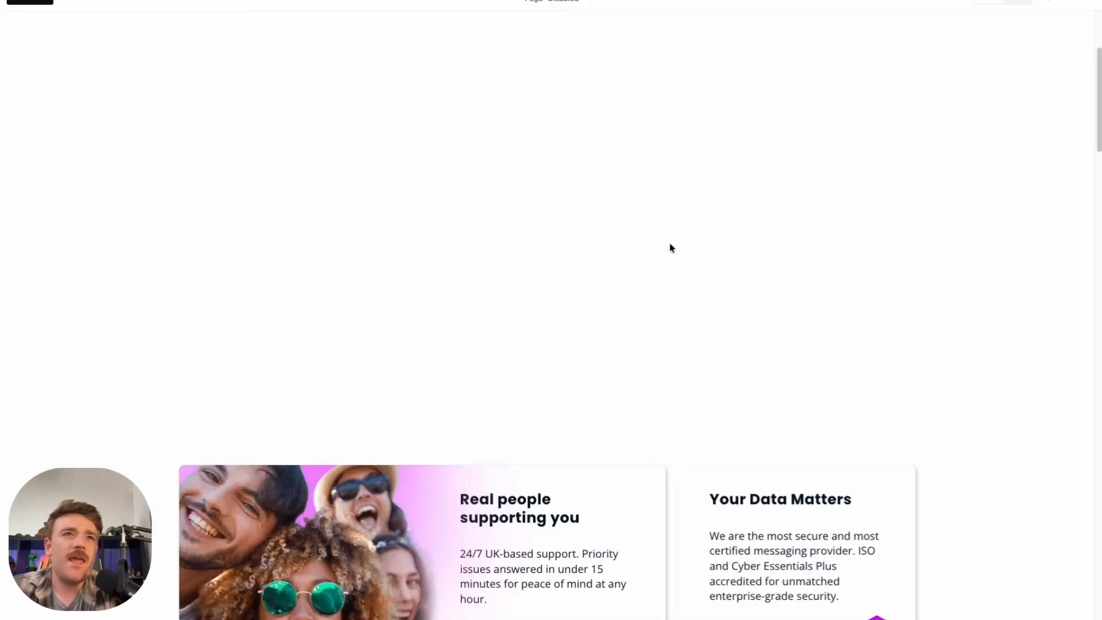
scroll(672, 248, up, 4)
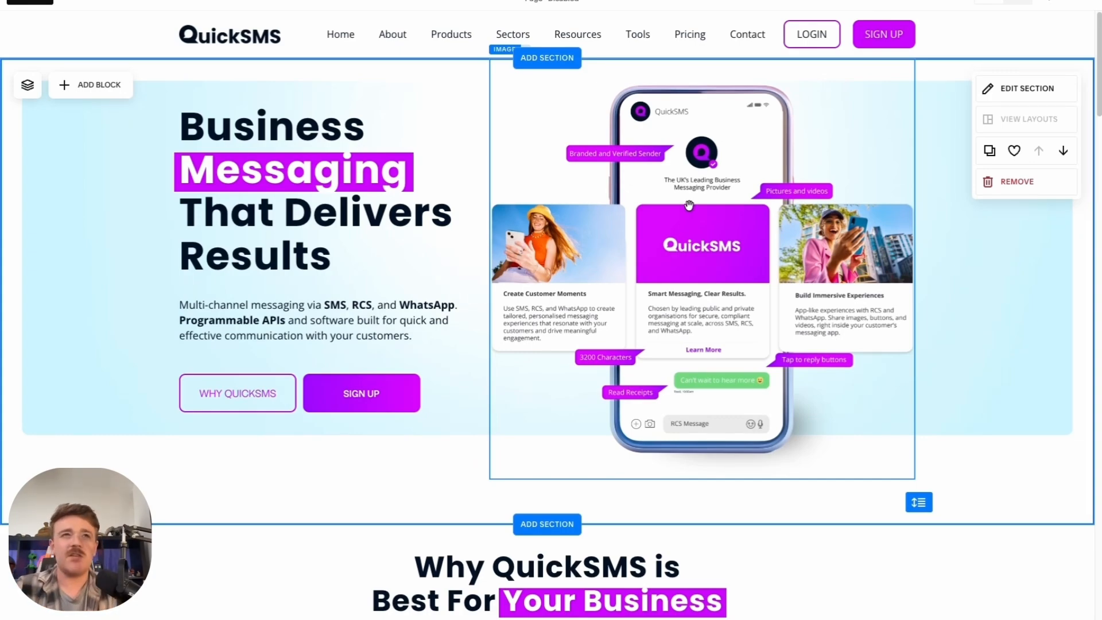
Step: Open the edit settings of the topmost overlay image on the hero phone mockup
click(700, 215)
click(505, 39)
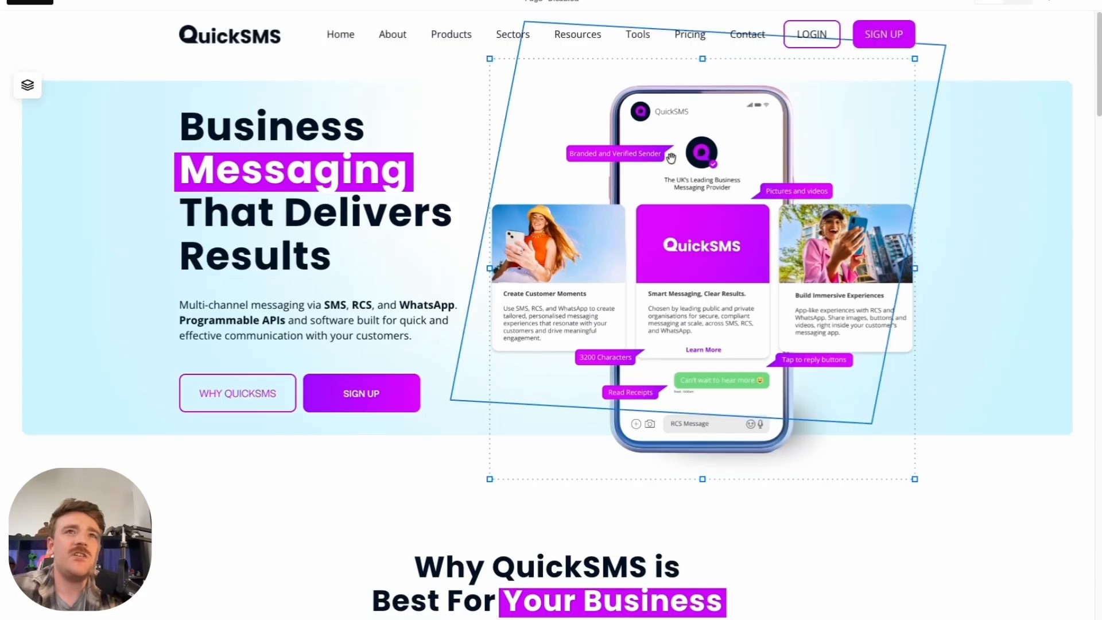